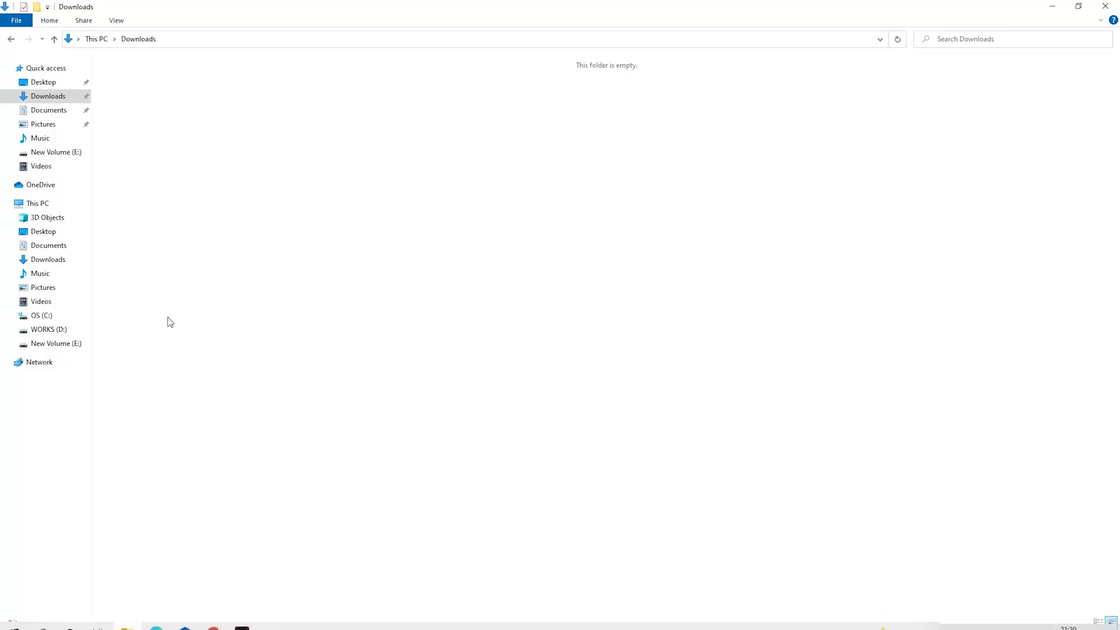
Create a new folder named 'Miner' in Downloads
right_click(206, 235)
mouse_move(231, 384)
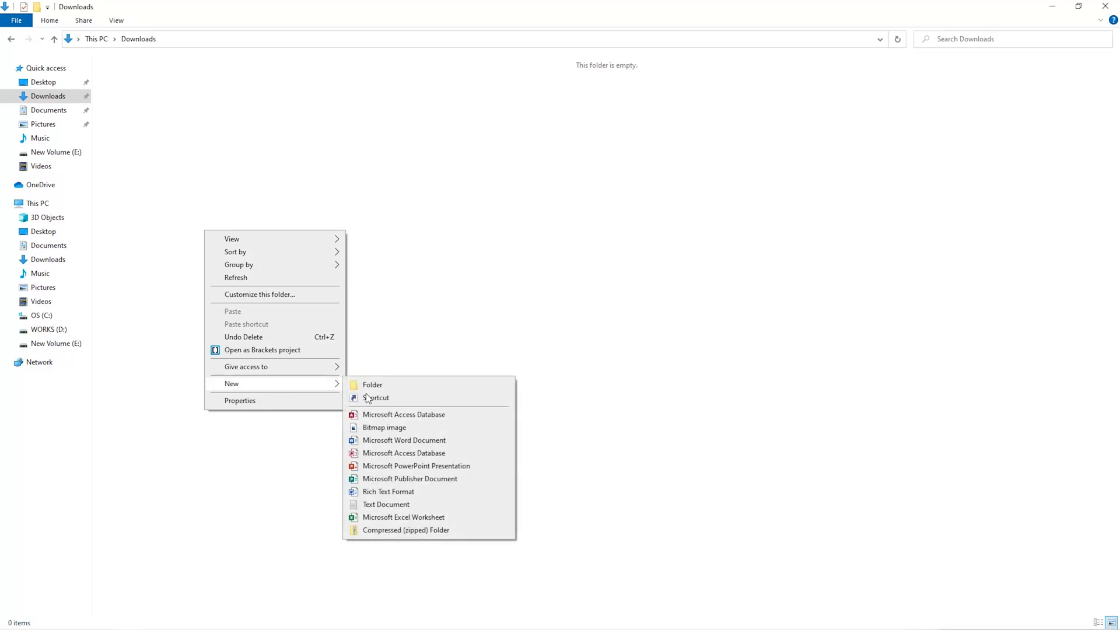
left_click(399, 390)
type("Mi")
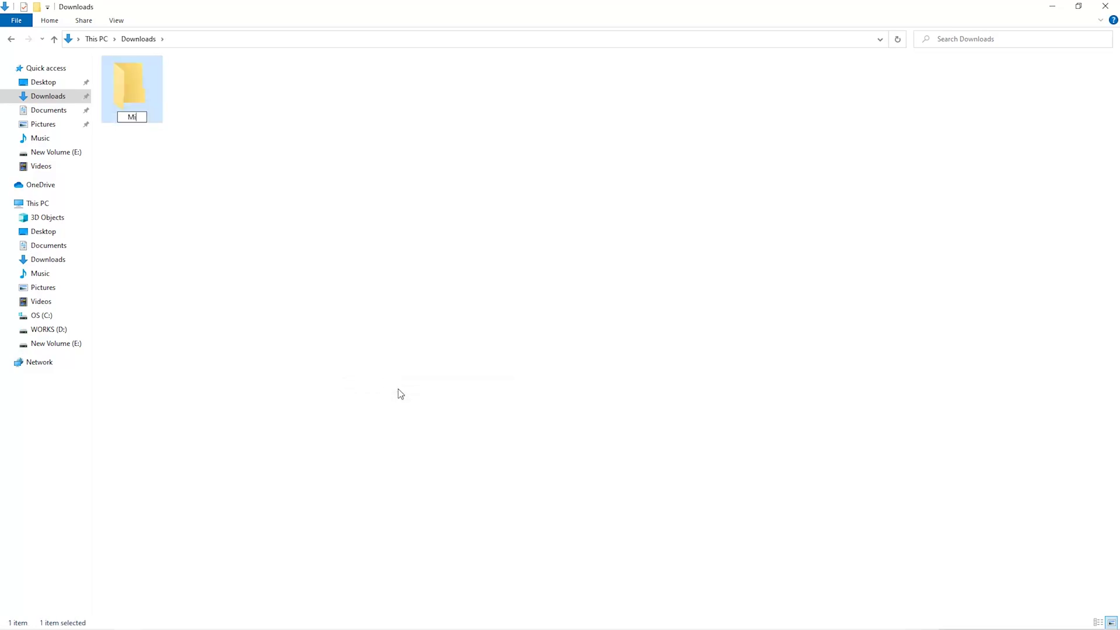
type("ner")
key("Return")
Add Downloads\Miner as a folder exclusion in Windows Security's Defender settings
key("super")
type("sec")
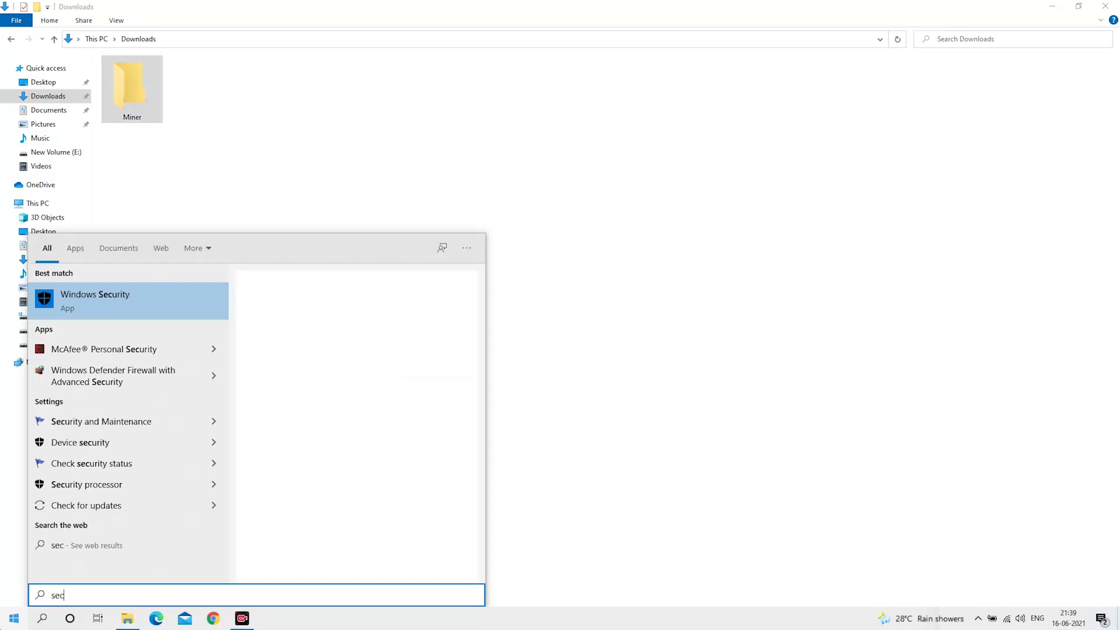
type("u")
key("Return")
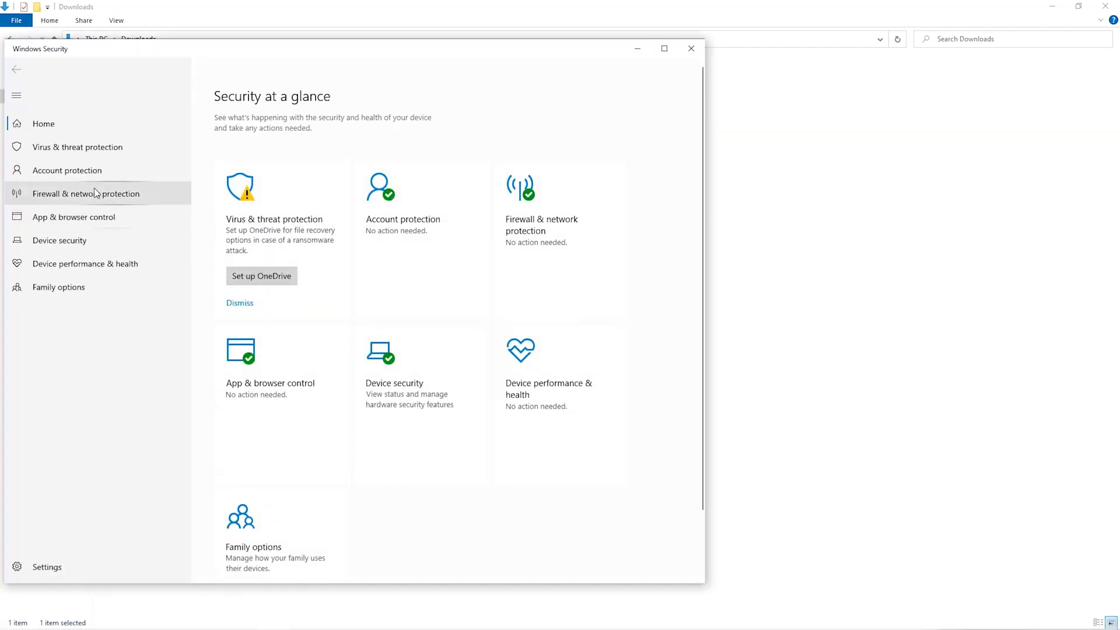
left_click(86, 145)
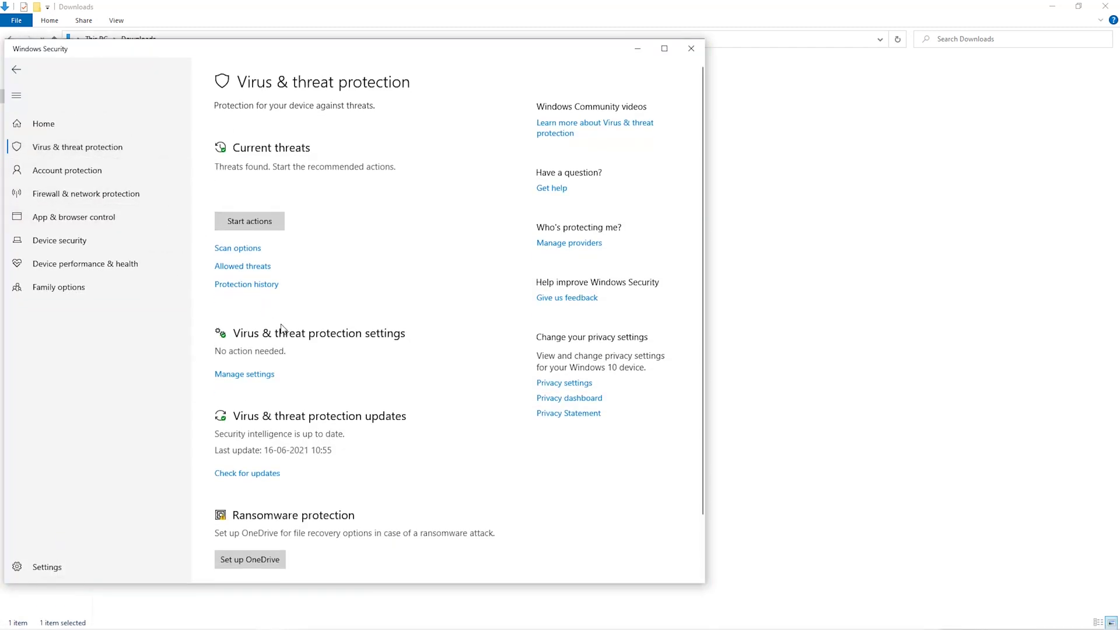
scroll(280, 328, "down", 2)
left_click(261, 306)
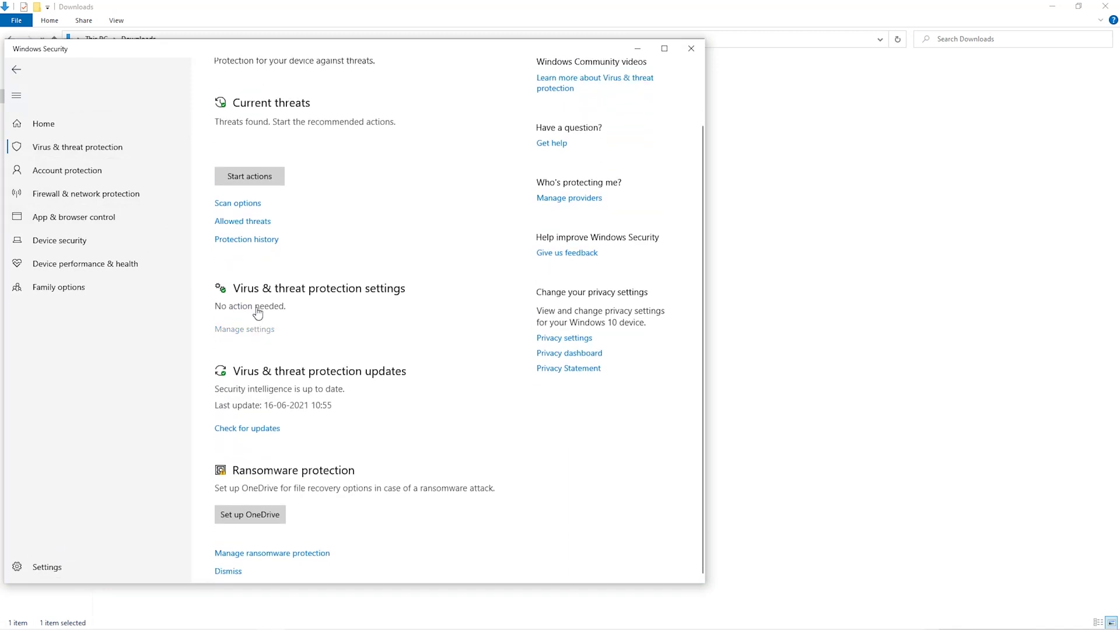
scroll(277, 387, "down", 9)
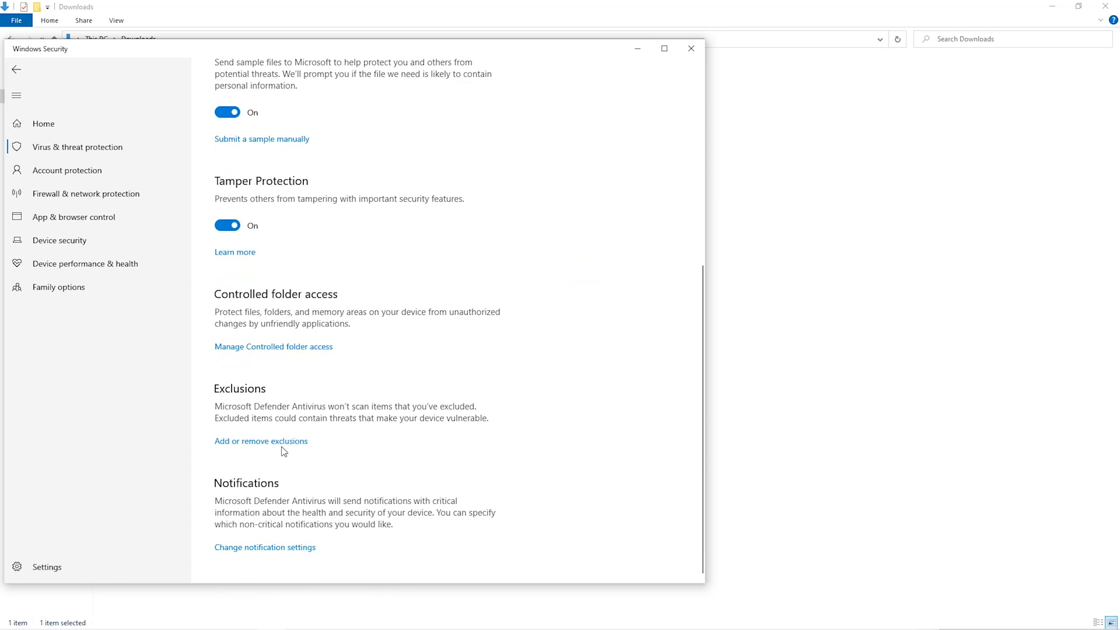
left_click(279, 442)
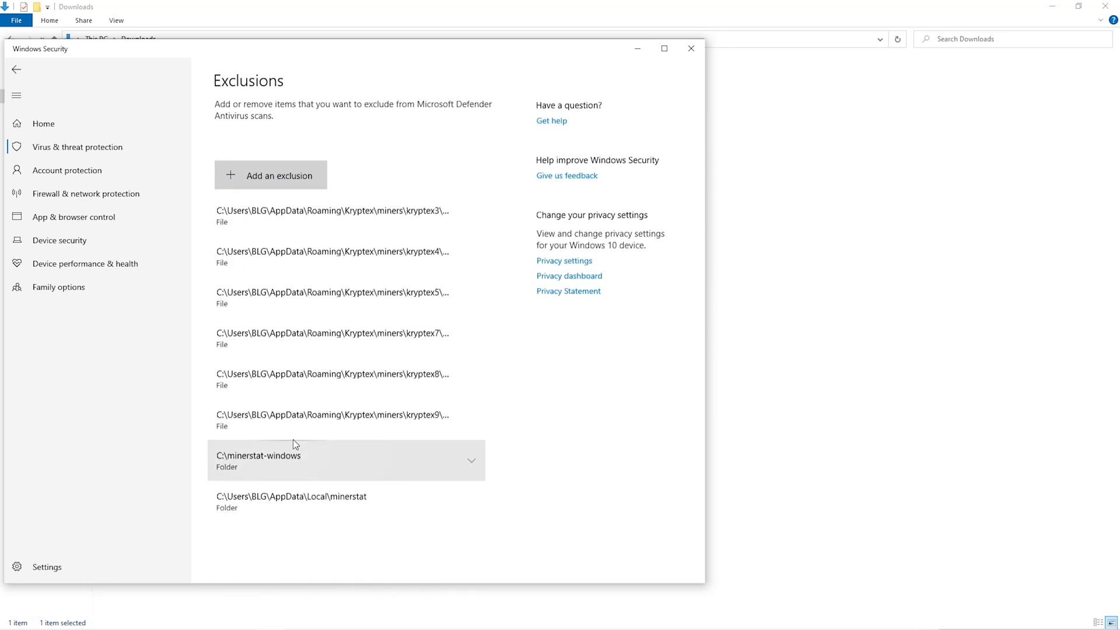
left_click(302, 180)
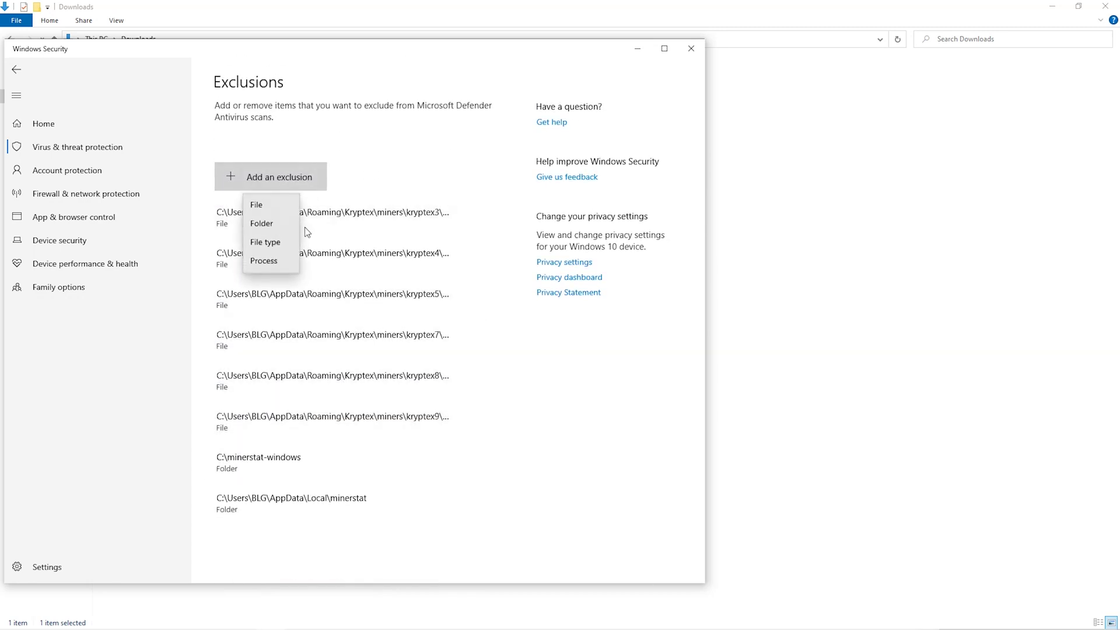
left_click(273, 225)
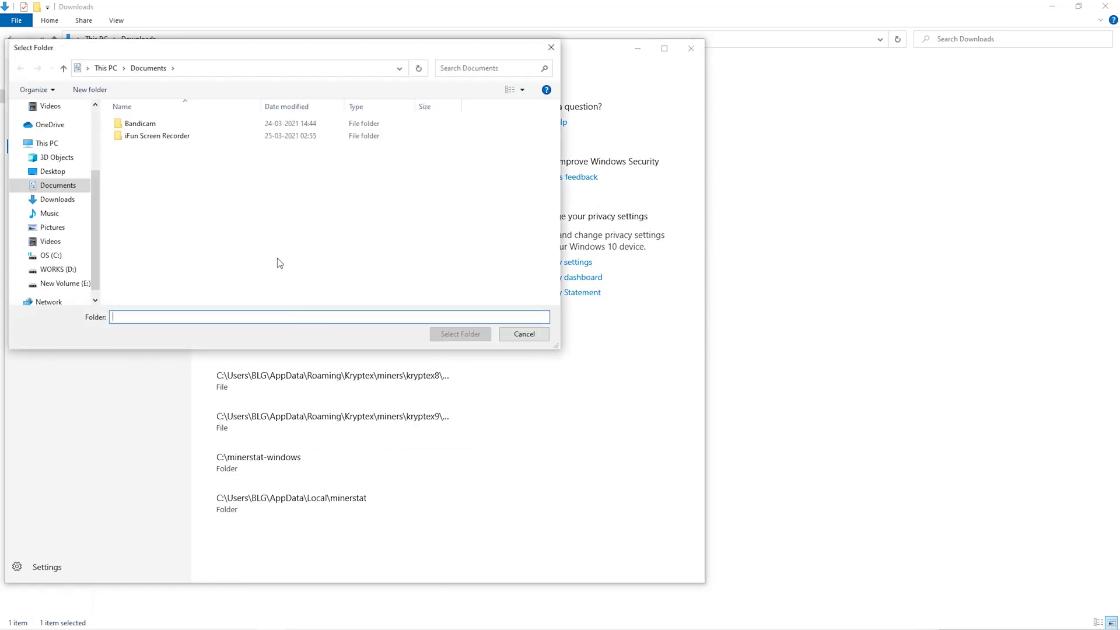
left_click(58, 214)
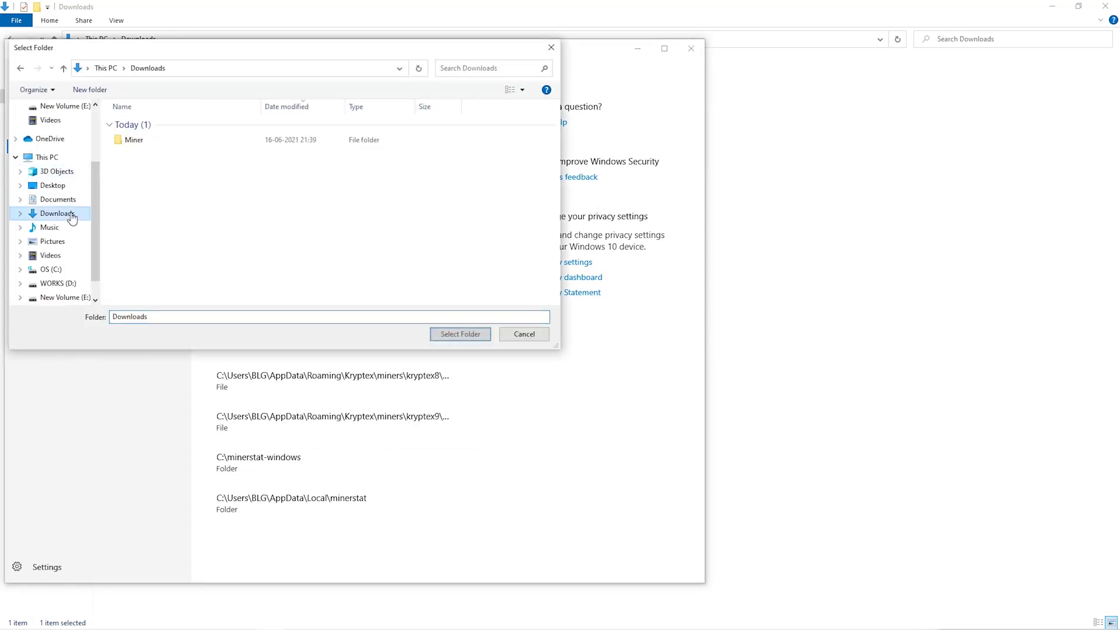
left_click(328, 145)
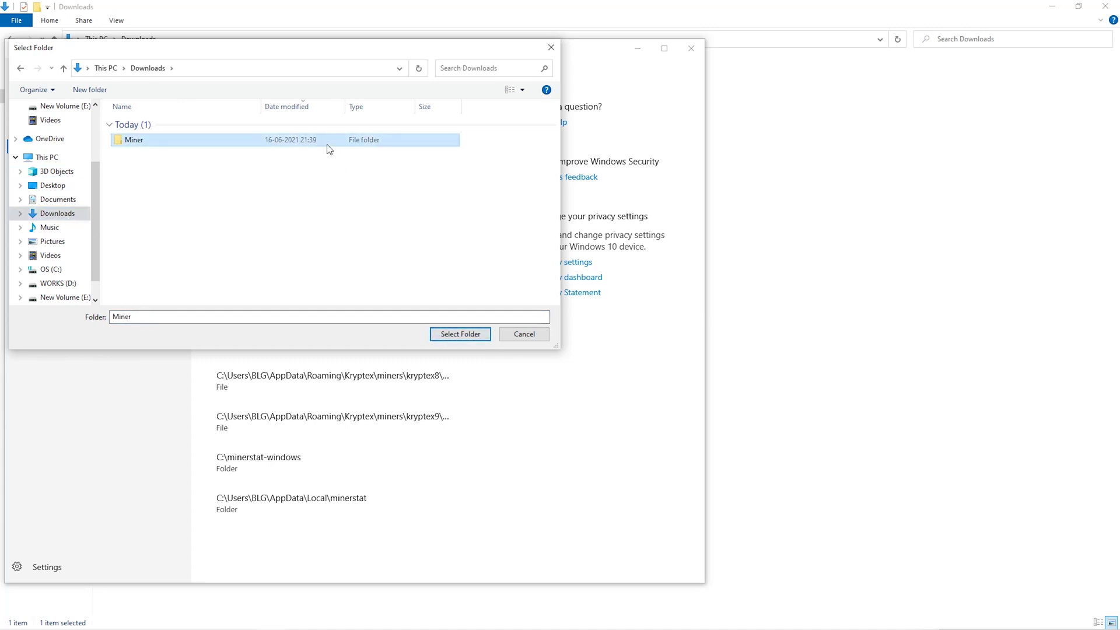
left_click(447, 339)
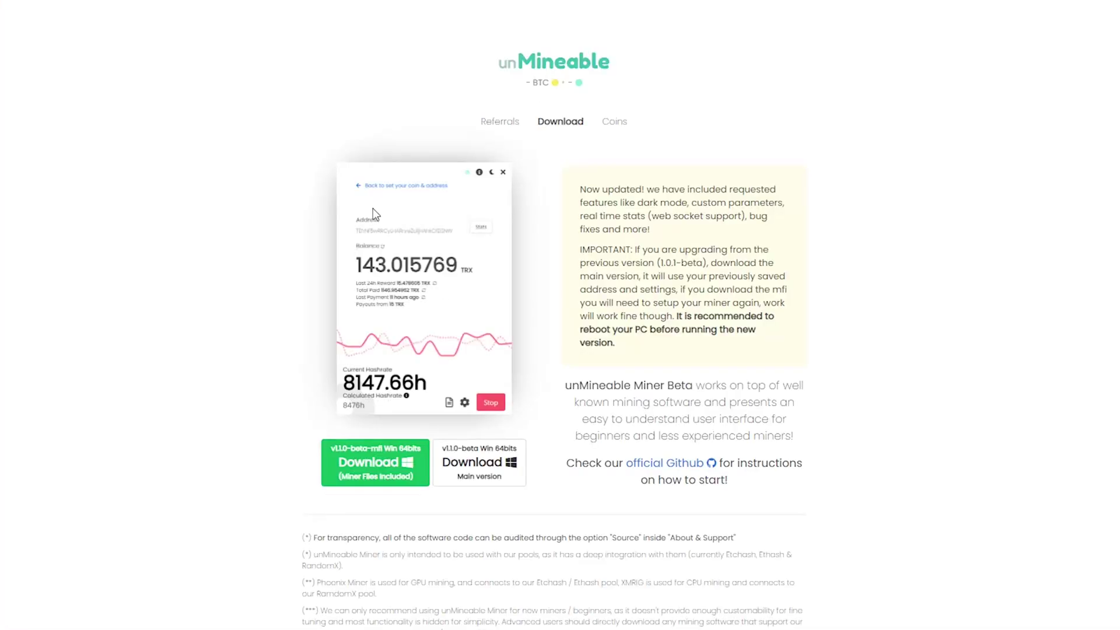
Save the v1.1.0-beta-mfi download into the Downloads\Miner folder
left_click(386, 469)
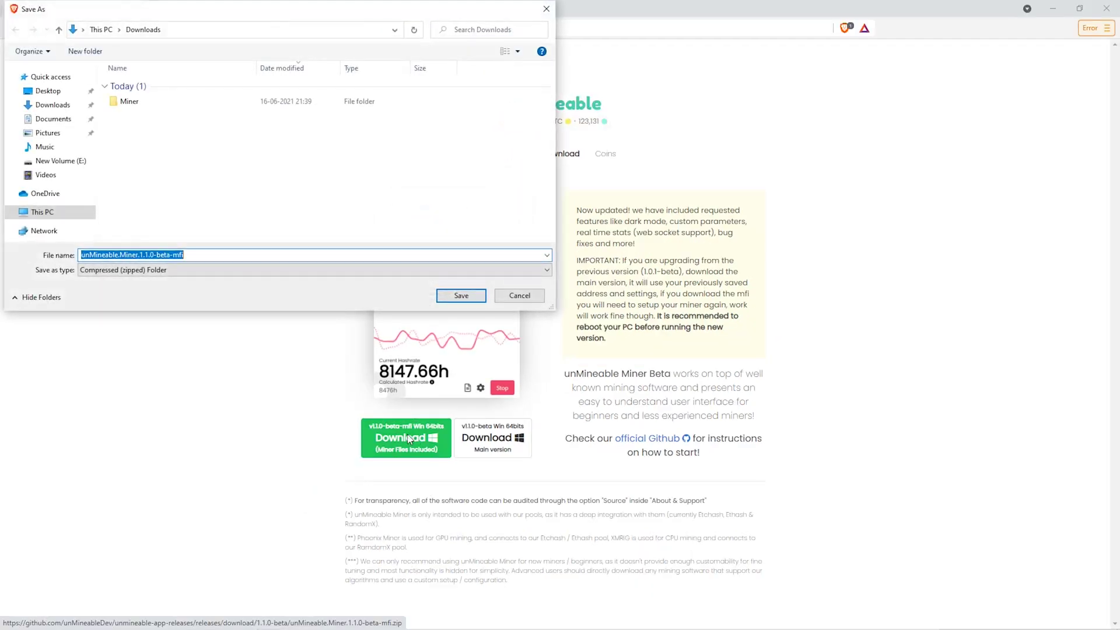
left_click(198, 103)
double_click(198, 102)
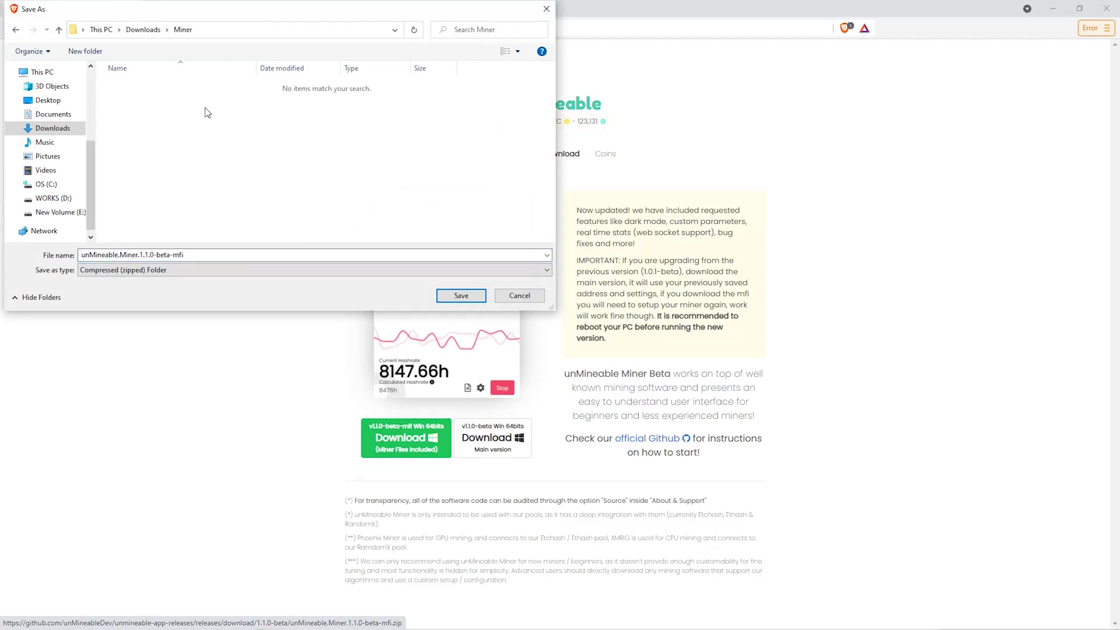
left_click(461, 296)
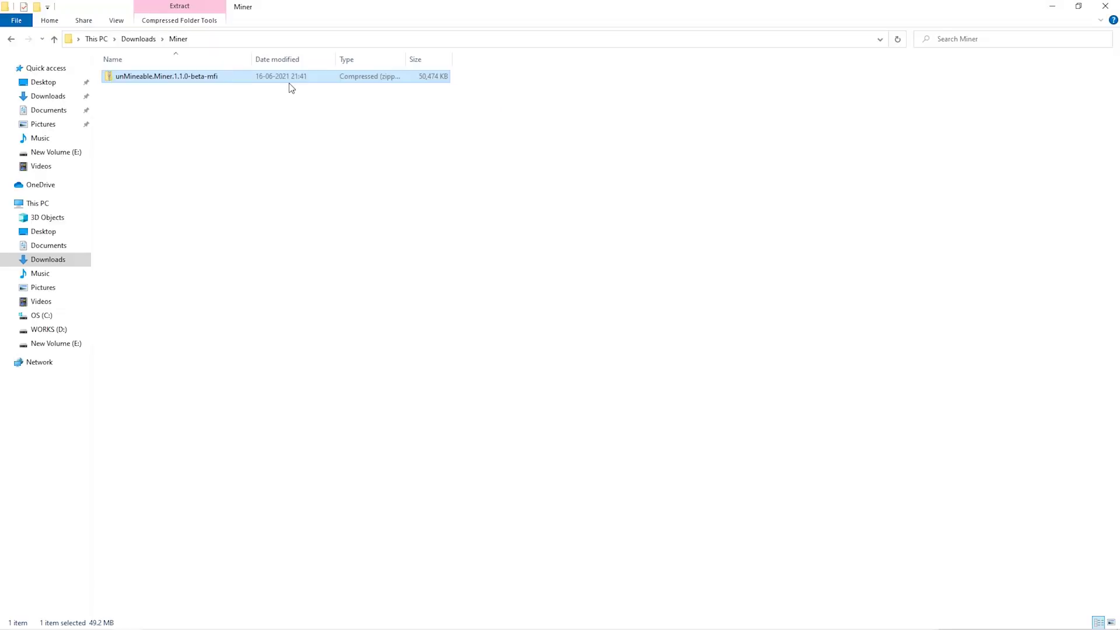
Extract the unMineable zip in place with 7-Zip and launch the extracted miner
right_click(290, 86)
mouse_move(313, 155)
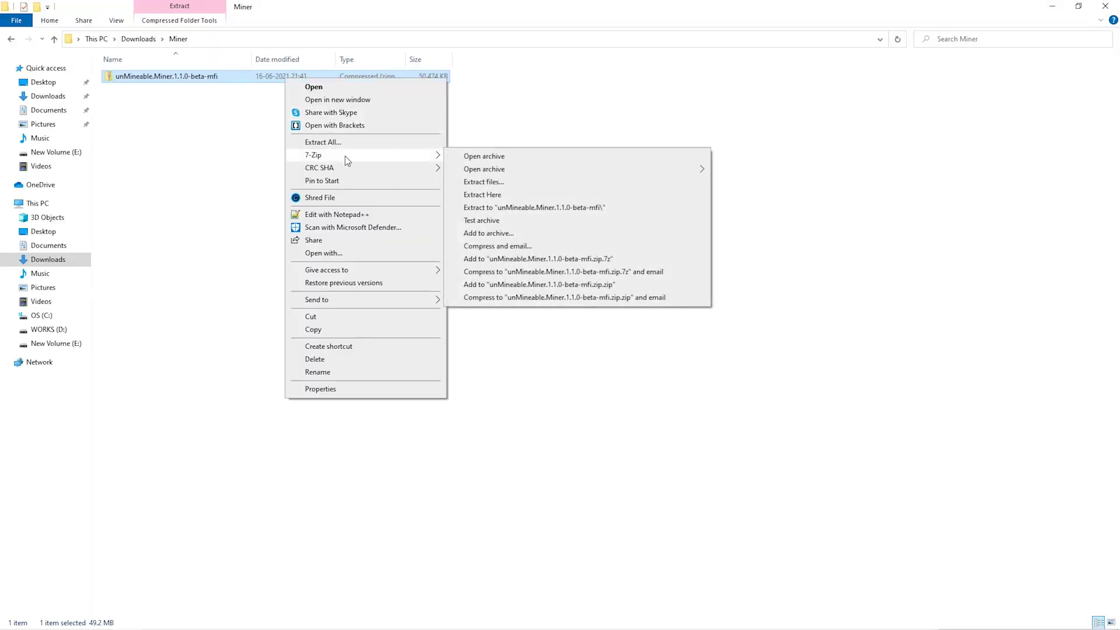
left_click(482, 194)
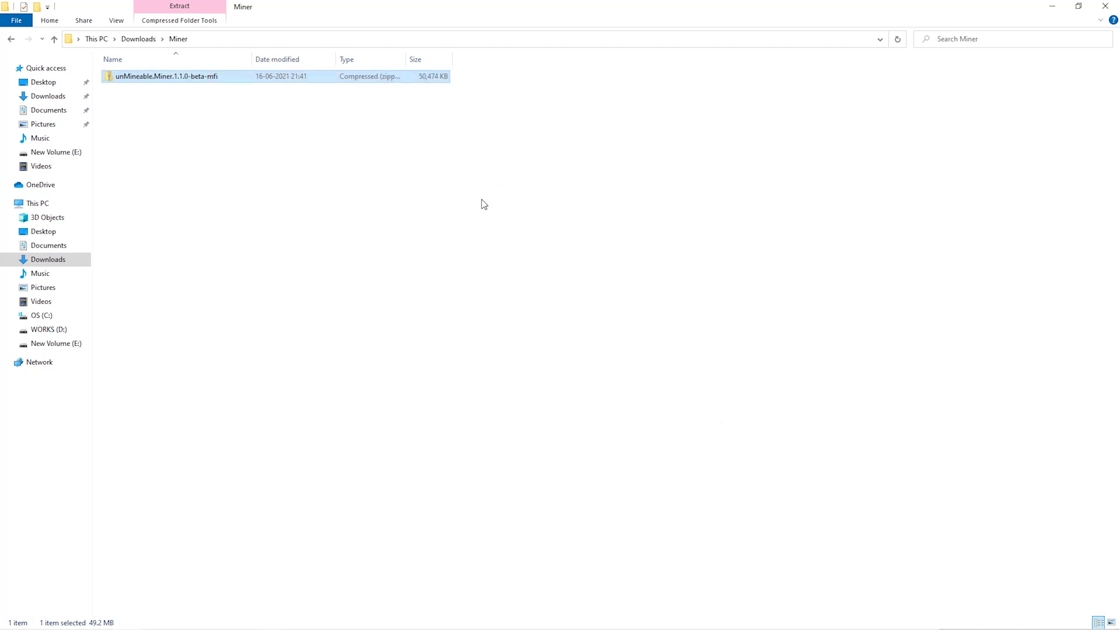
double_click(276, 79)
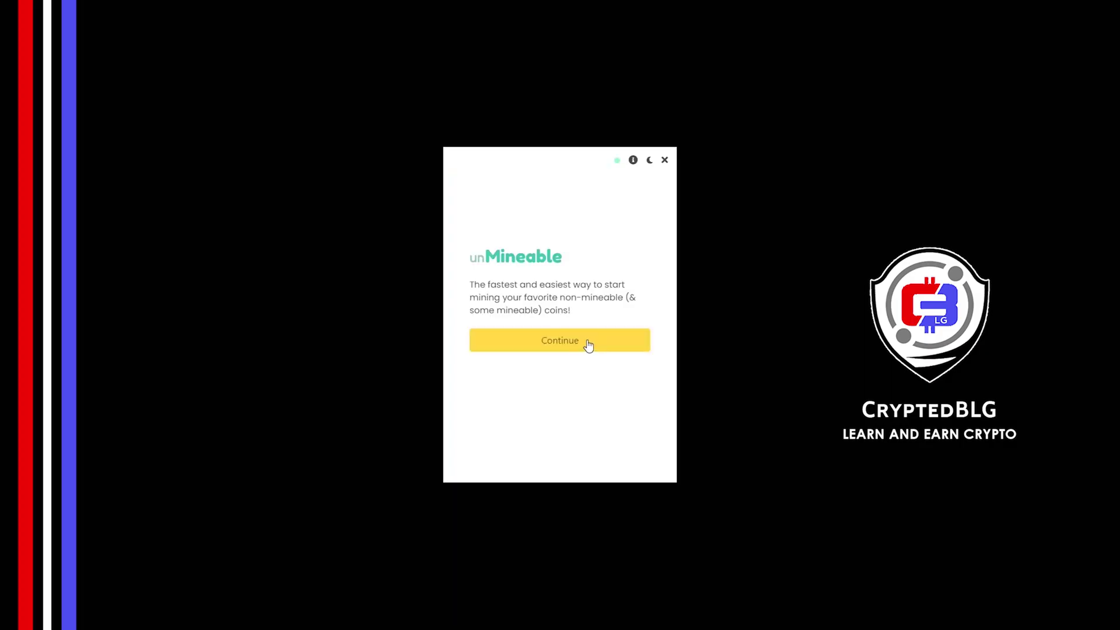
Pass the welcome screen, try the CPU option, and keep Graphics Card (GPU) selected
left_click(589, 345)
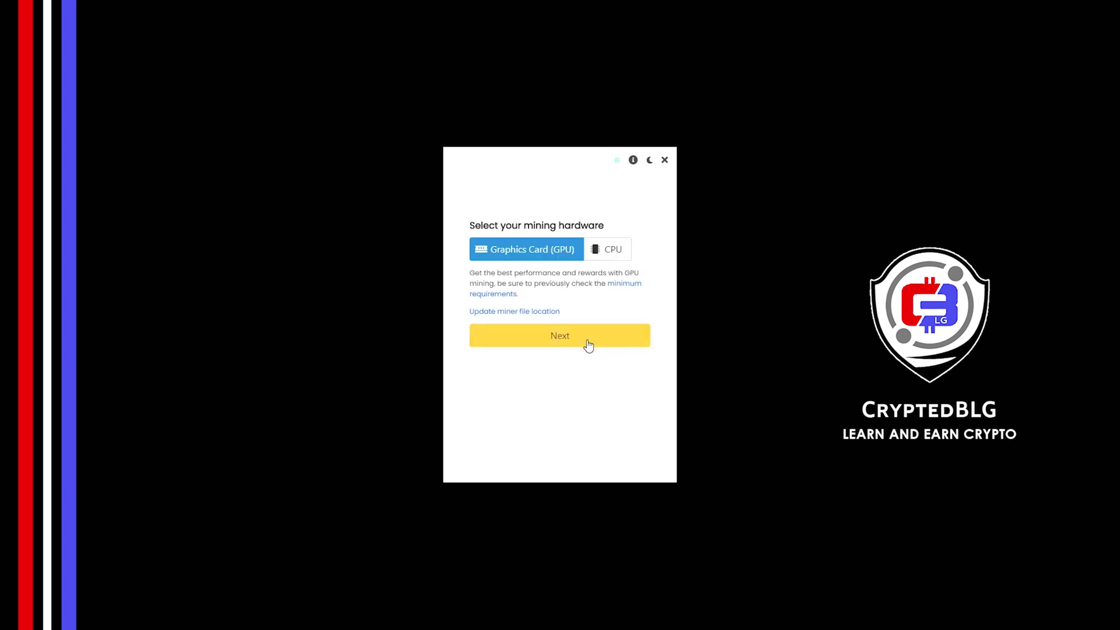
left_click(604, 254)
left_click(604, 255)
left_click(533, 341)
left_click(519, 249)
type("ve")
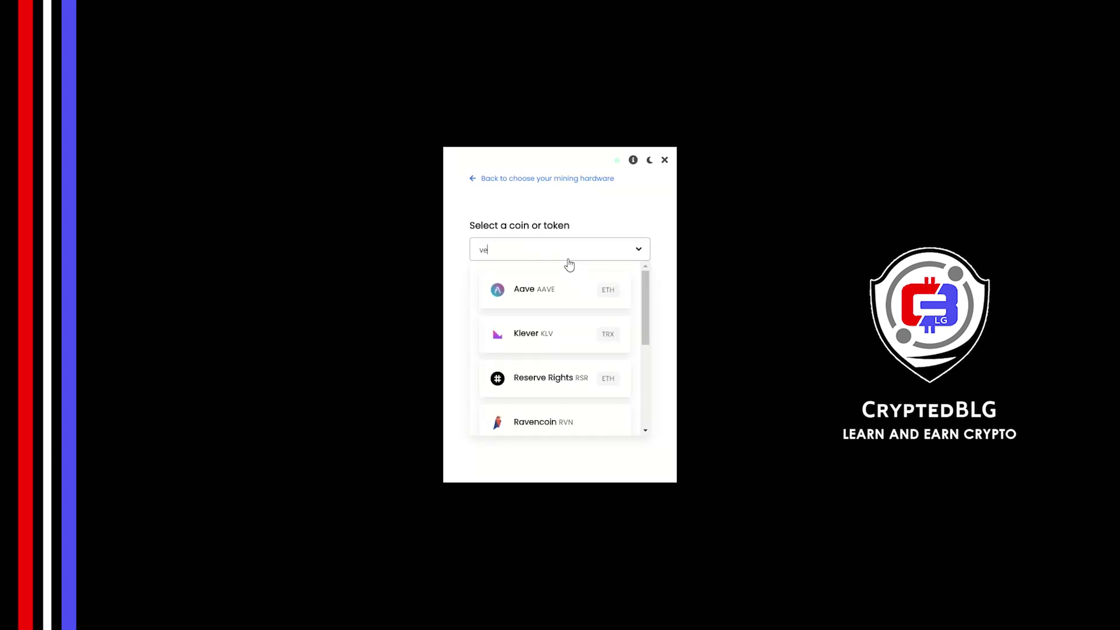
type("rg")
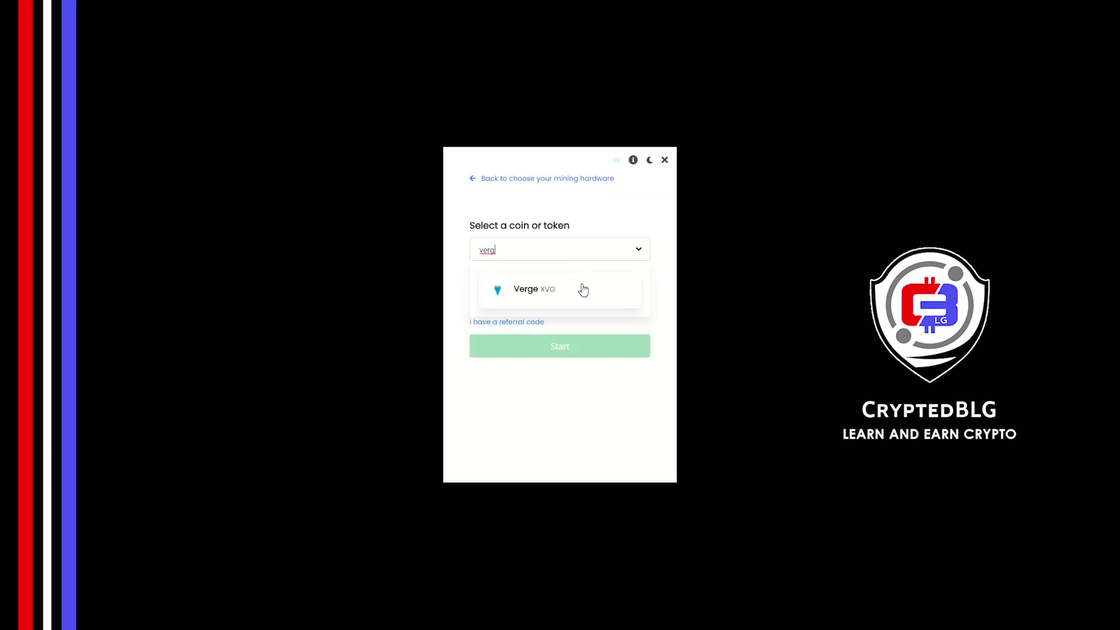
left_click(586, 292)
left_click(584, 293)
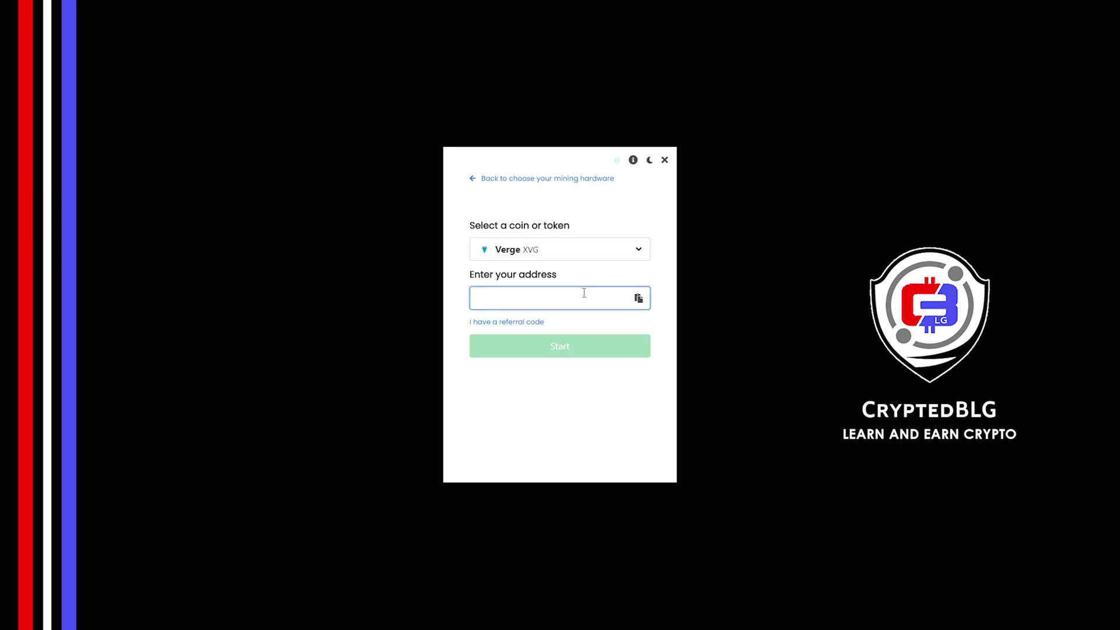
key("ctrl+v")
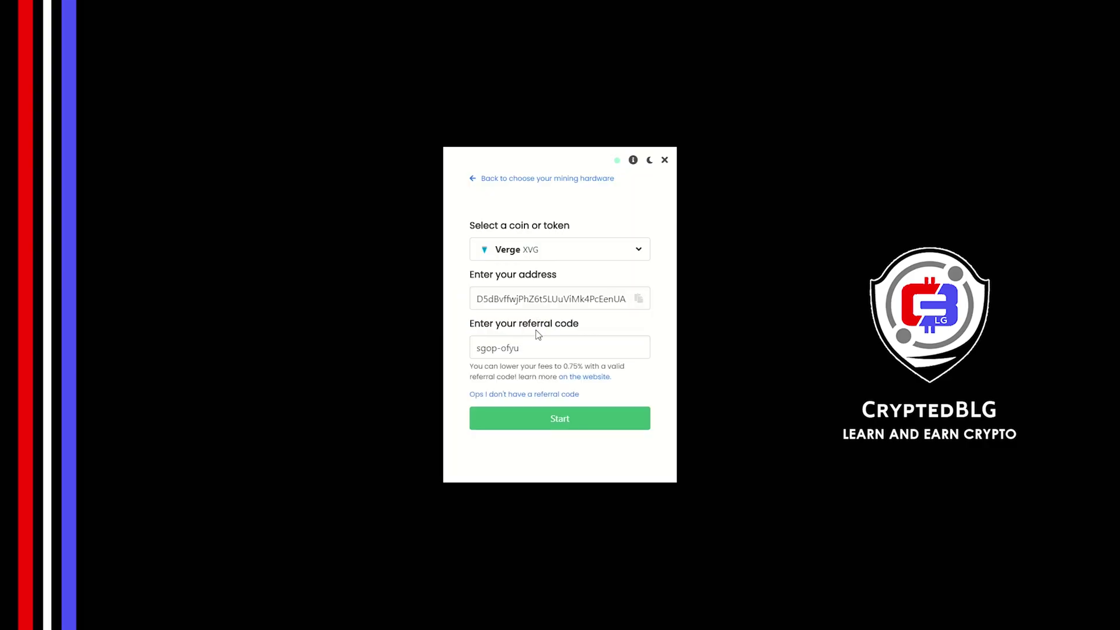
left_click(523, 342)
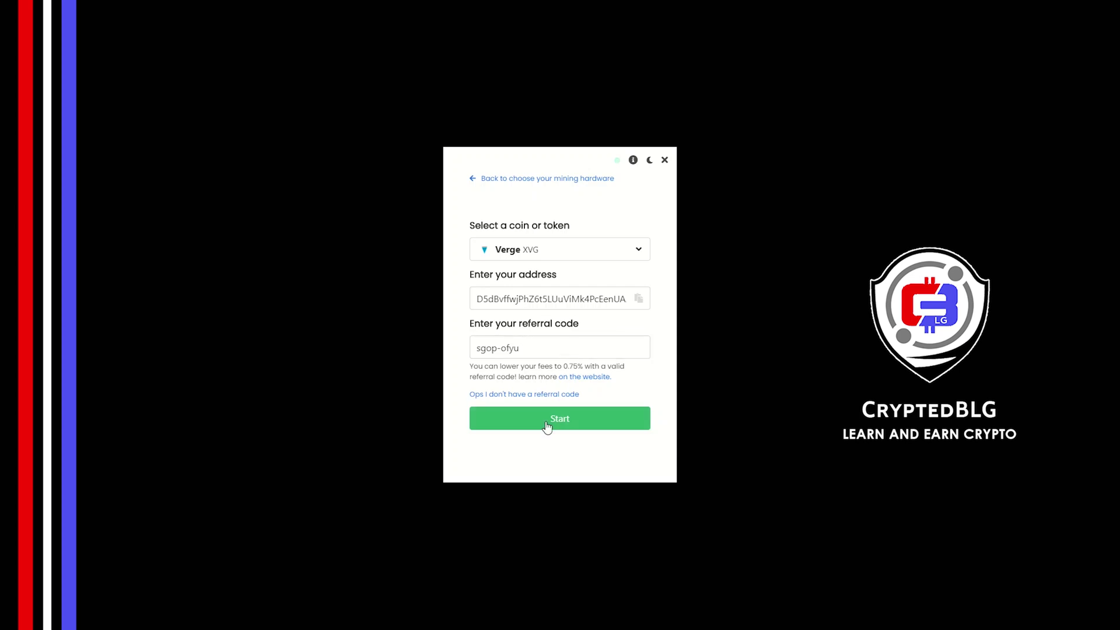
left_click(547, 426)
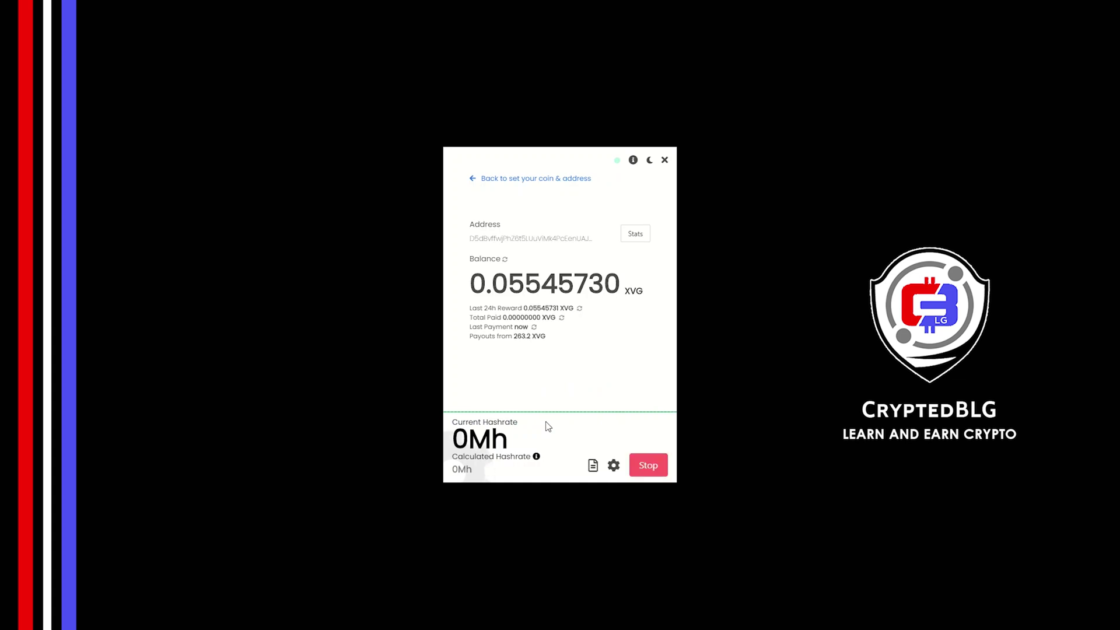
Review settings with Low intensity and worker name blg-miner, then Save & Restart
left_click(613, 465)
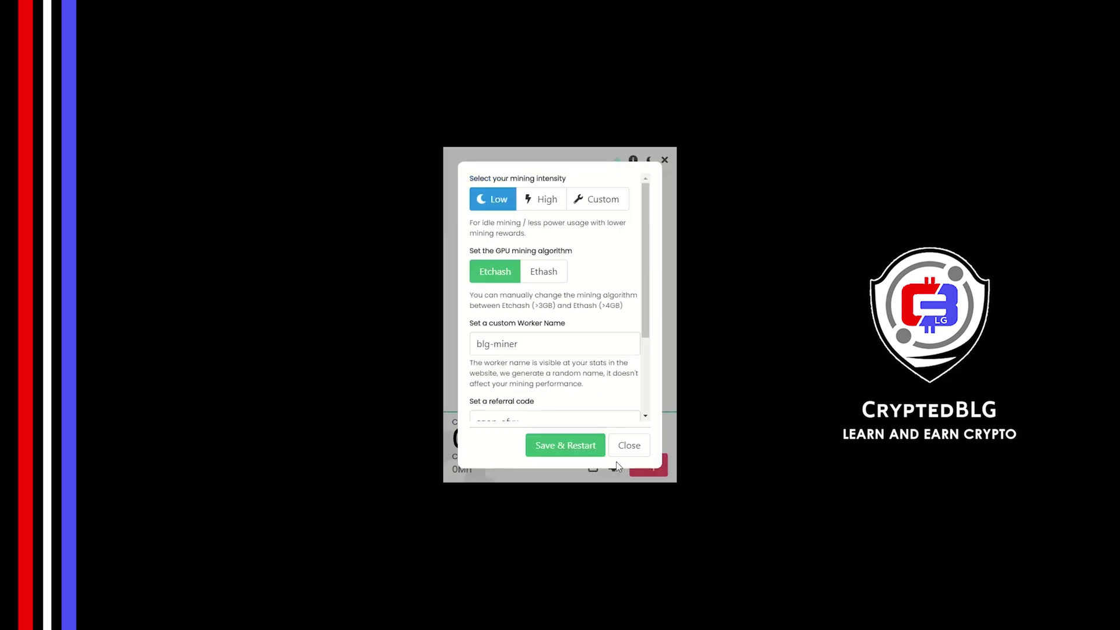
left_click(542, 198)
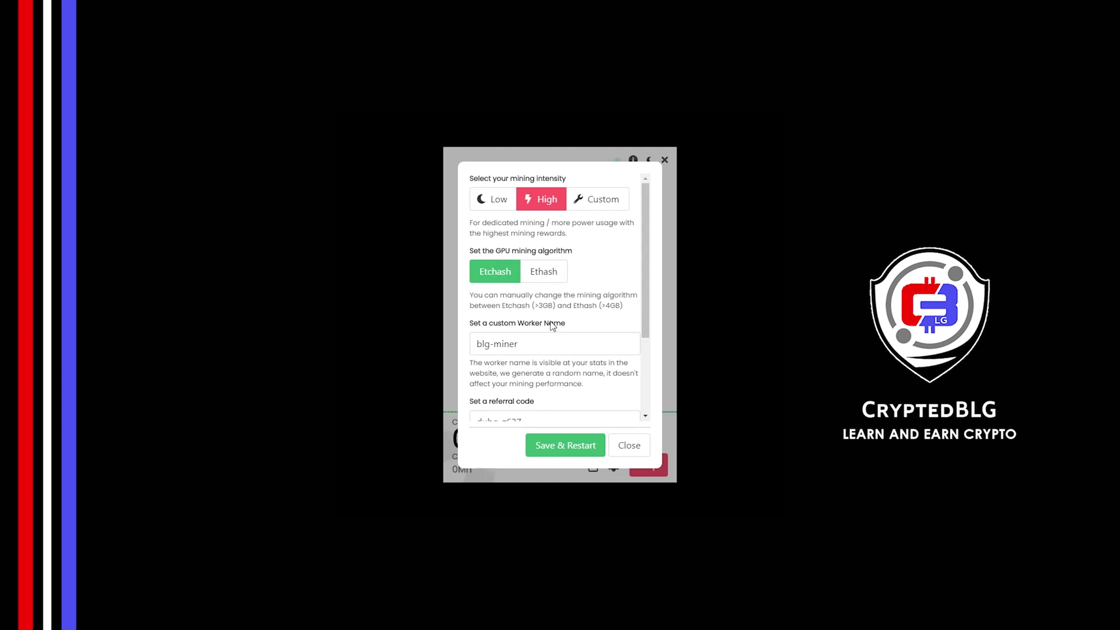
left_click_drag(553, 340, 466, 355)
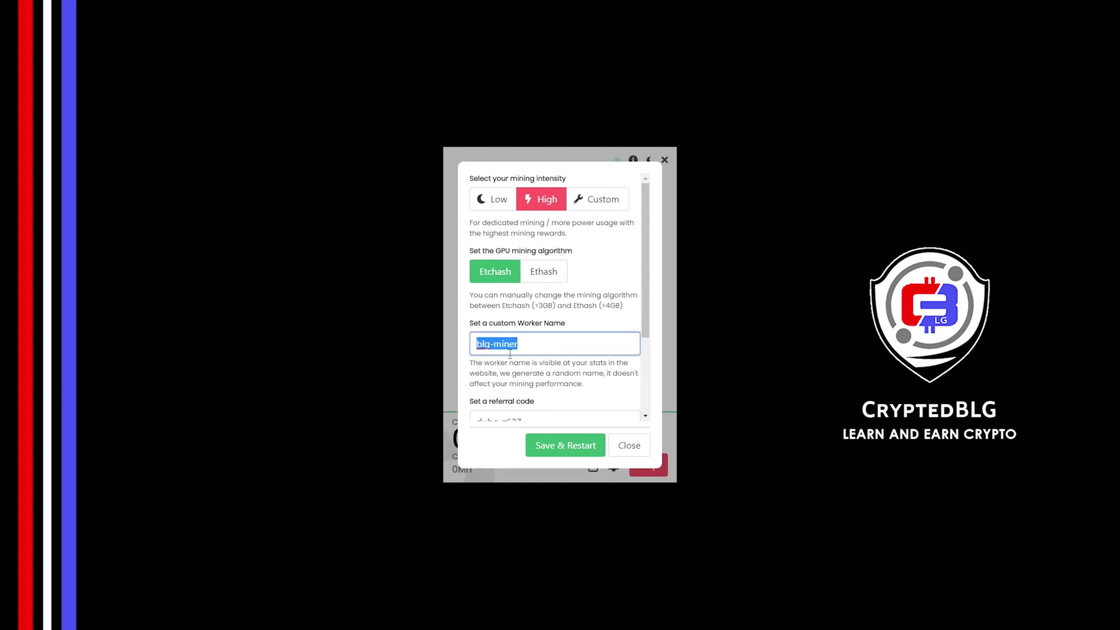
left_click(535, 369)
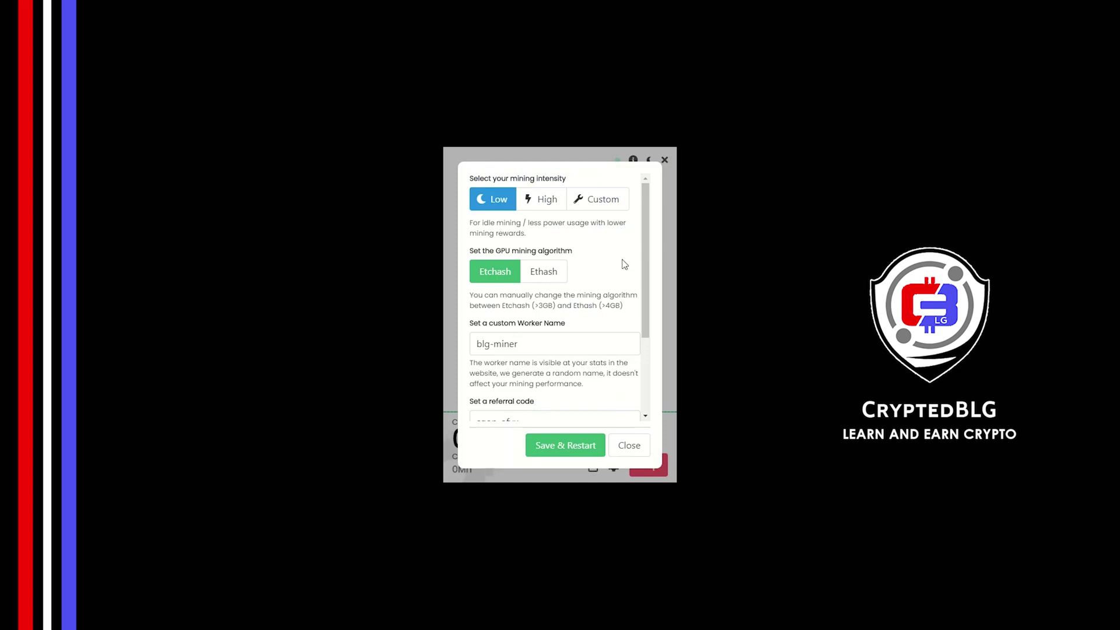
scroll(624, 266, "down", 3)
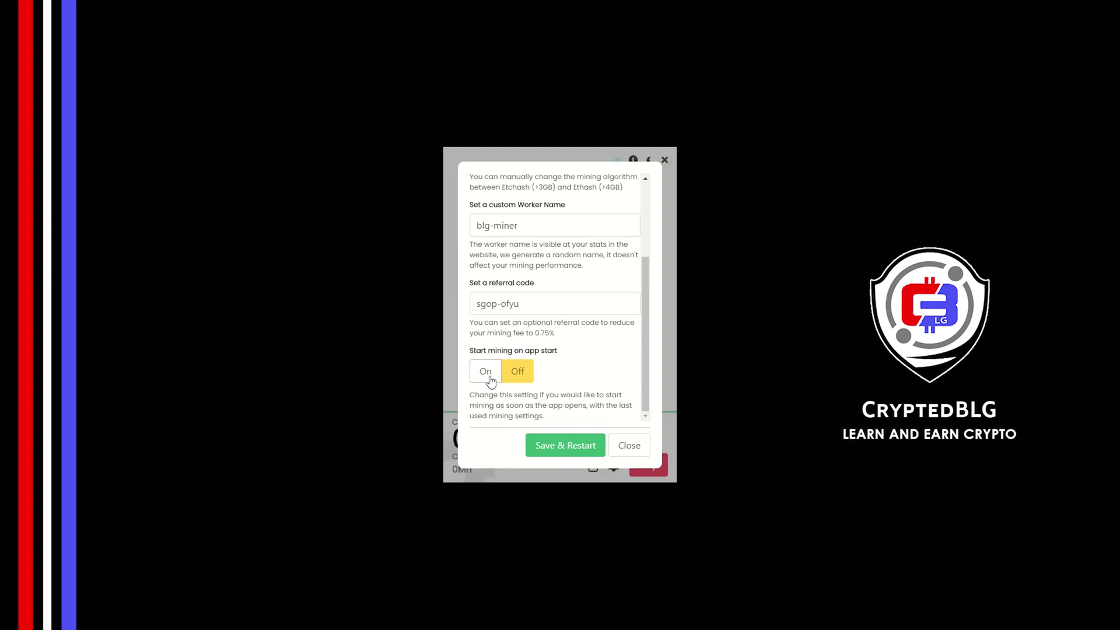
left_click(565, 450)
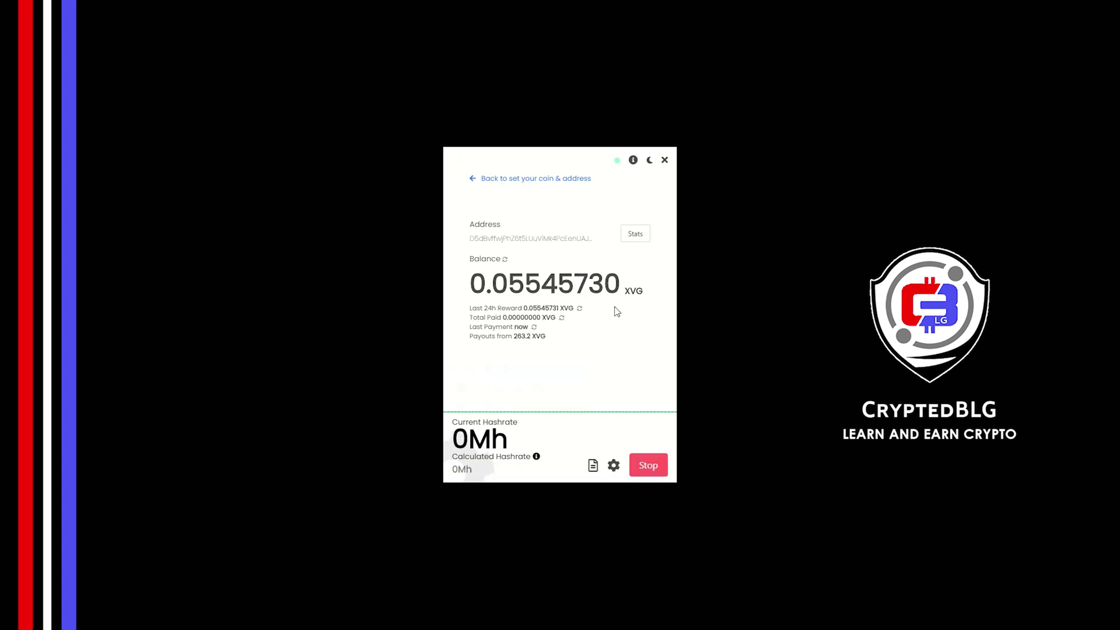
Open the address's online stats and view the Payments, Referral Code and Stats tabs
left_click(637, 234)
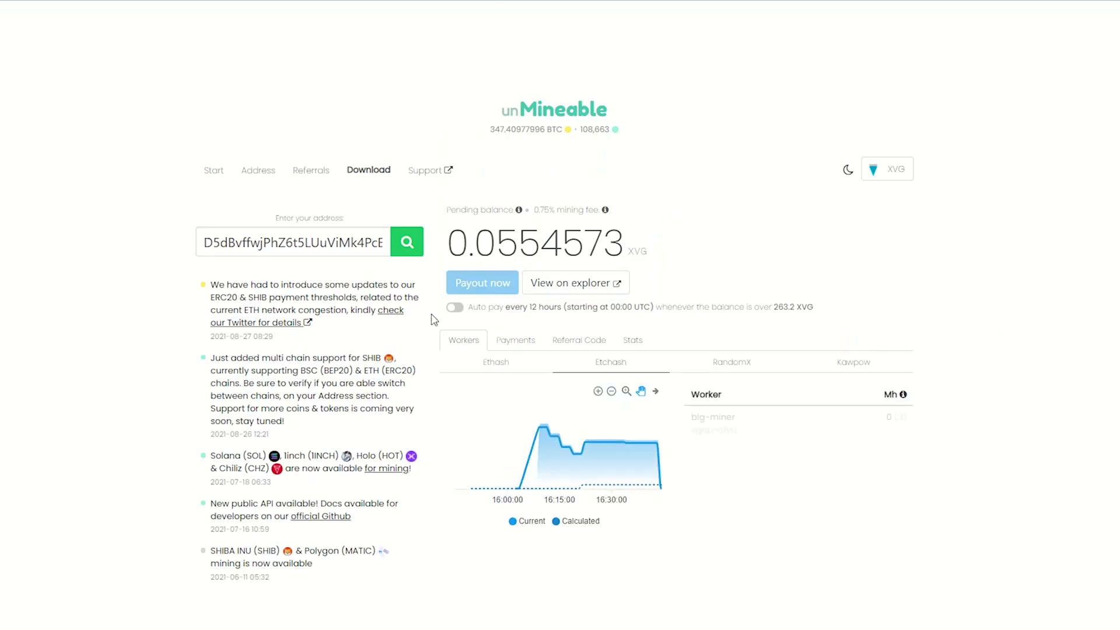
left_click(520, 350)
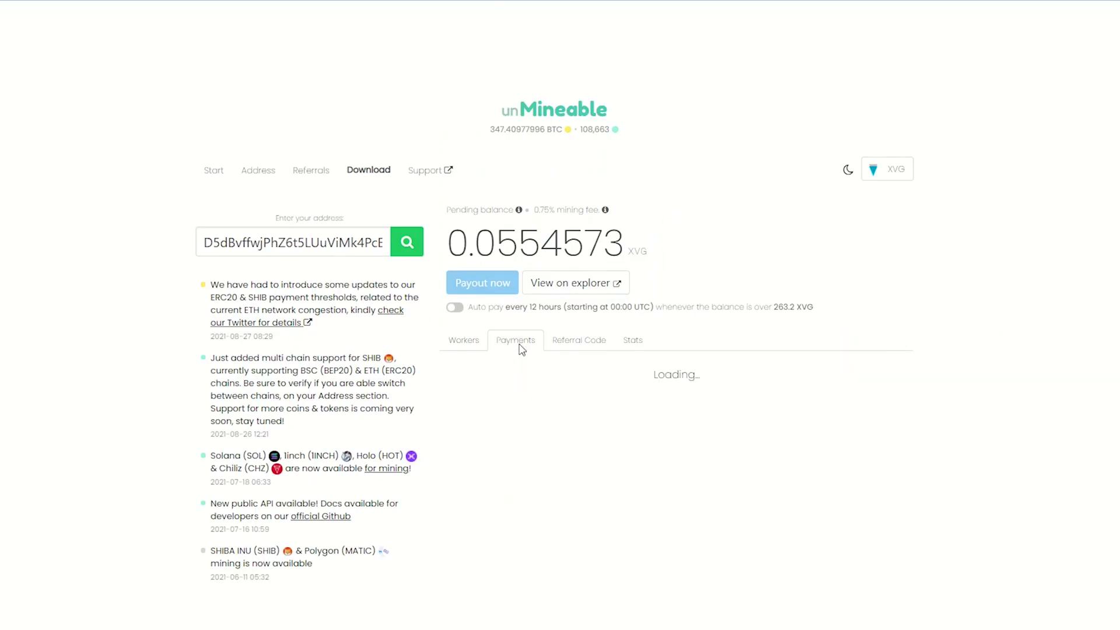
left_click(557, 348)
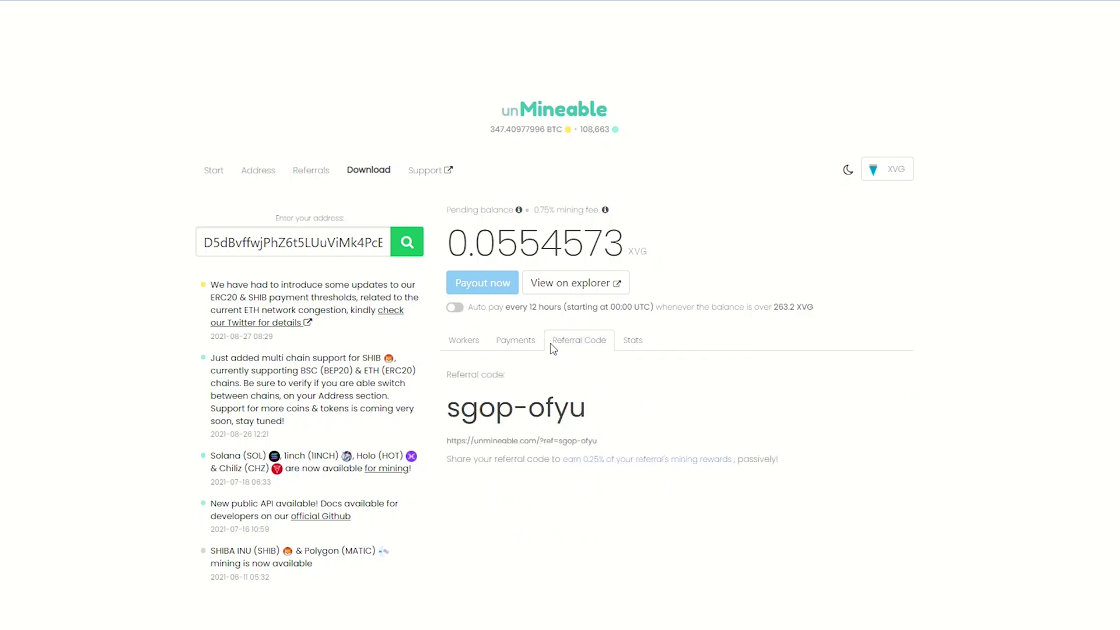
left_click(634, 345)
scroll(634, 345, "down", 1)
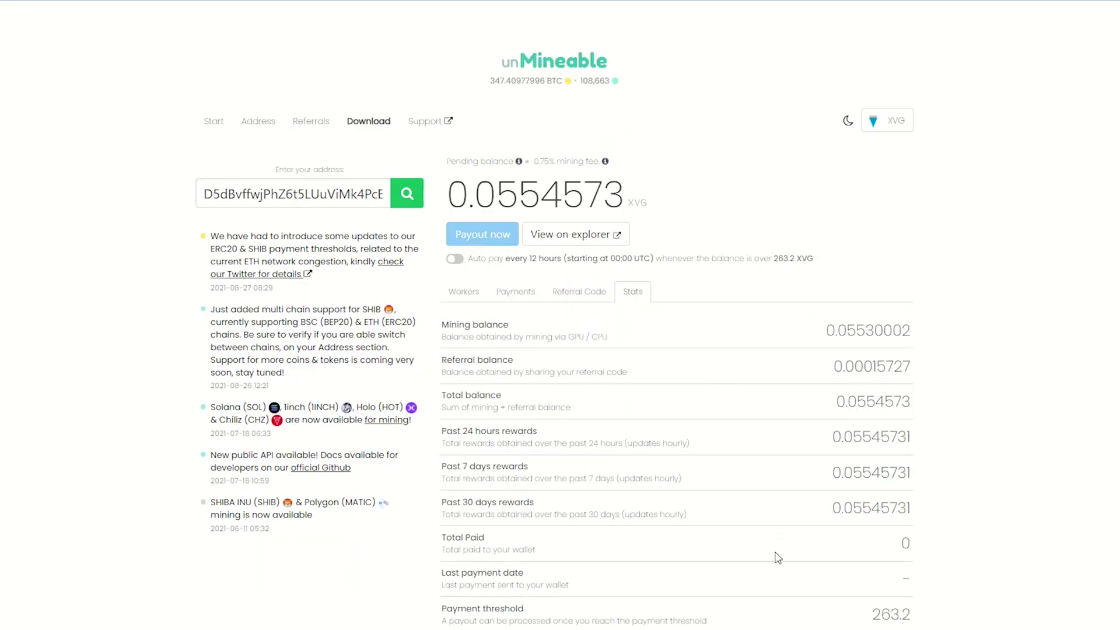